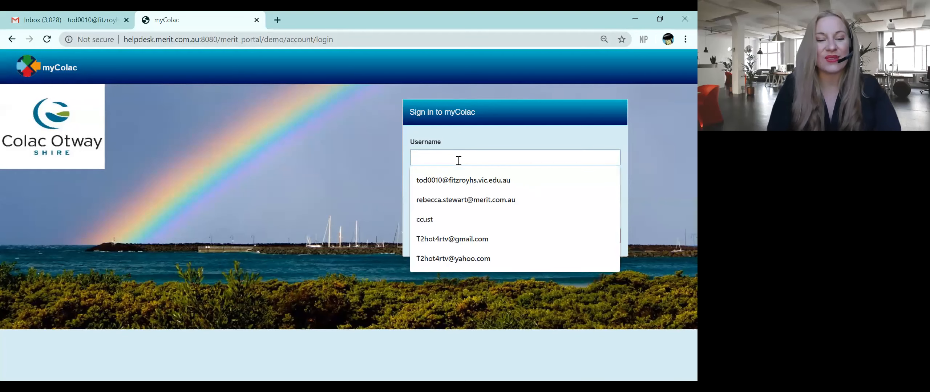
# Step: Enter the account username and password and sign in to the Merit portal
pyautogui.write('Van')
pyautogui.press('Tab')
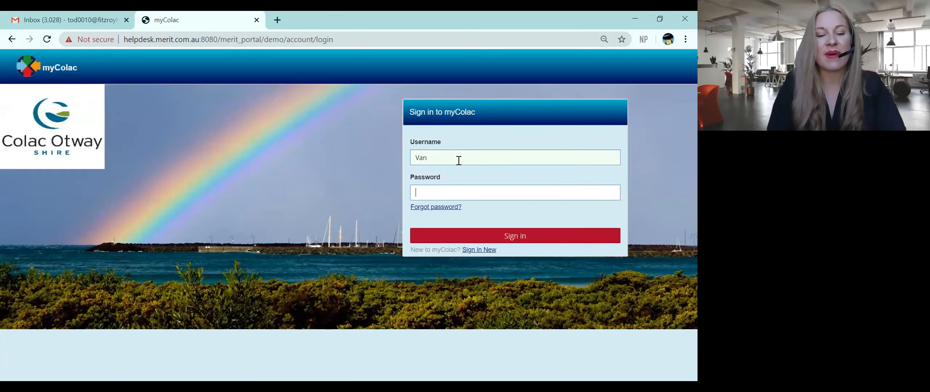
pyautogui.write('•••')
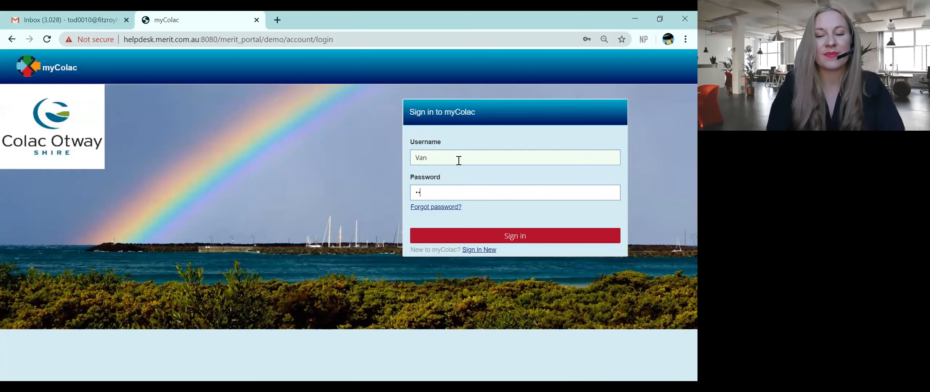
pyautogui.click(510, 236)
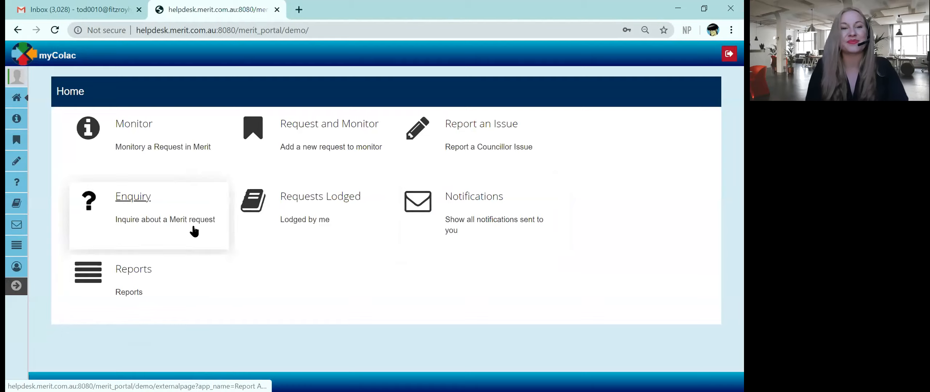
# Step: Open the Monitor a service request form from the portal Home page
pyautogui.click(136, 132)
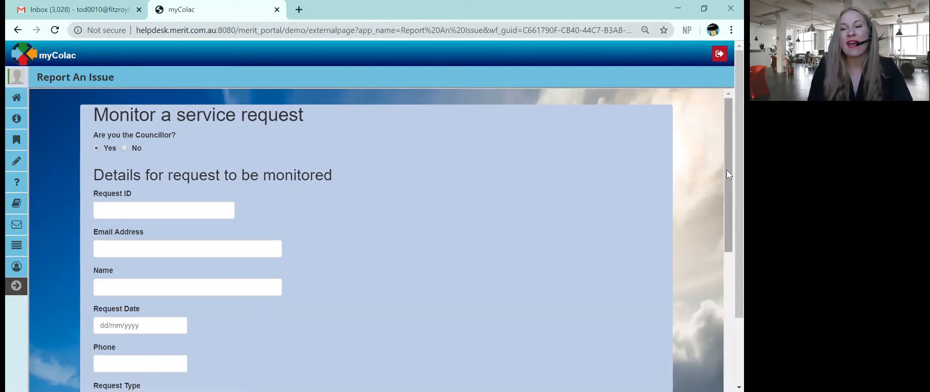
# Step: Fill in the requester's email address on the monitoring request form
pyautogui.scroll(-1, 726, 194)
pyautogui.scroll(-2, 726, 194)
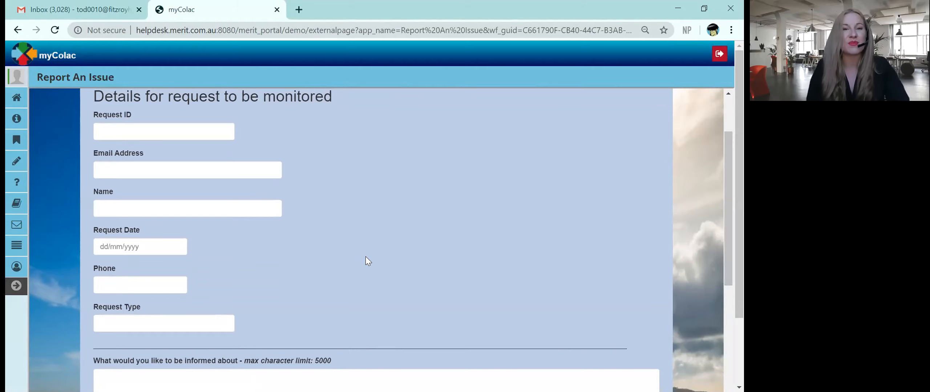
pyautogui.click(180, 168)
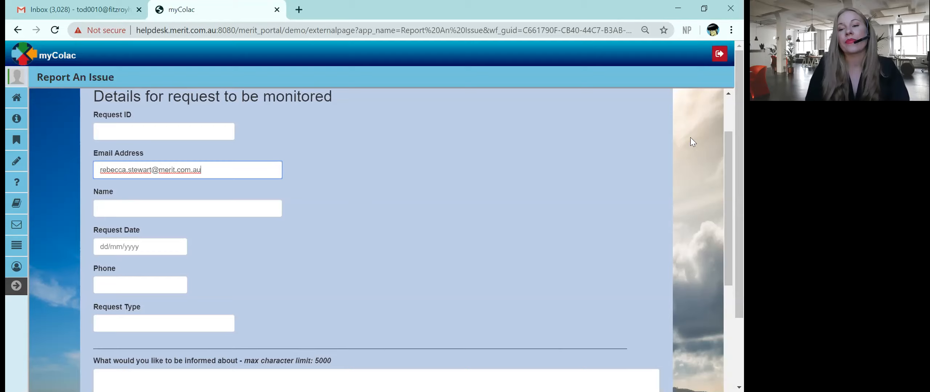
pyautogui.moveTo(727, 166); pyautogui.dragTo(726, 172)
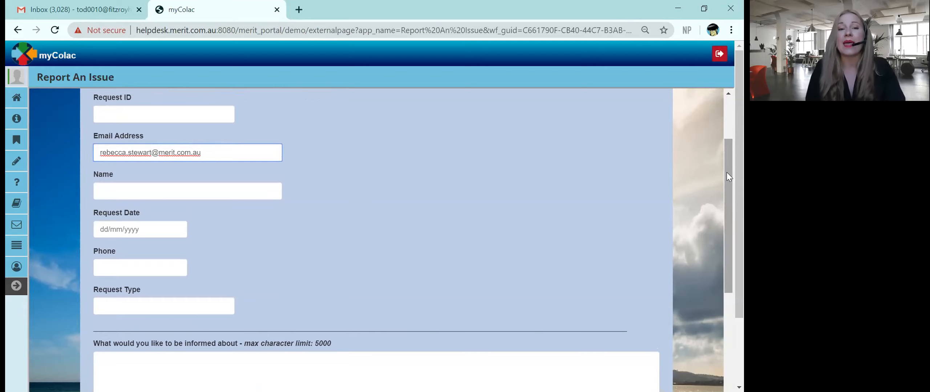
pyautogui.moveTo(727, 173); pyautogui.dragTo(728, 243)
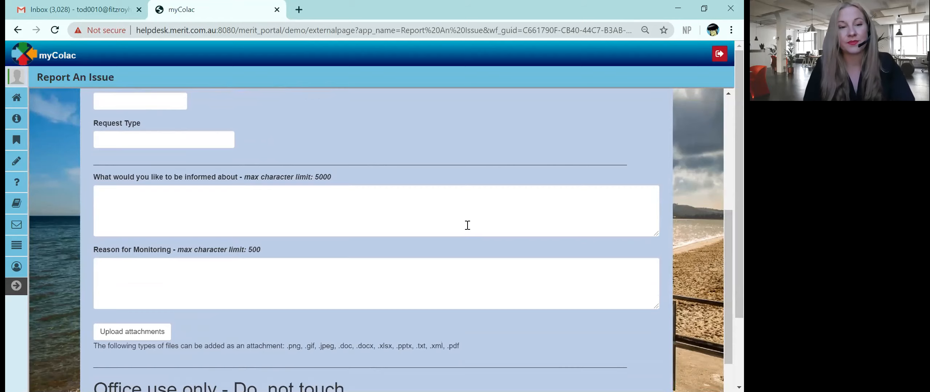
pyautogui.scroll(3, 467, 226)
# Step: Enter 'When was it fixed' as what to be informed about and 'Complaint received' as the reason
pyautogui.click(406, 305)
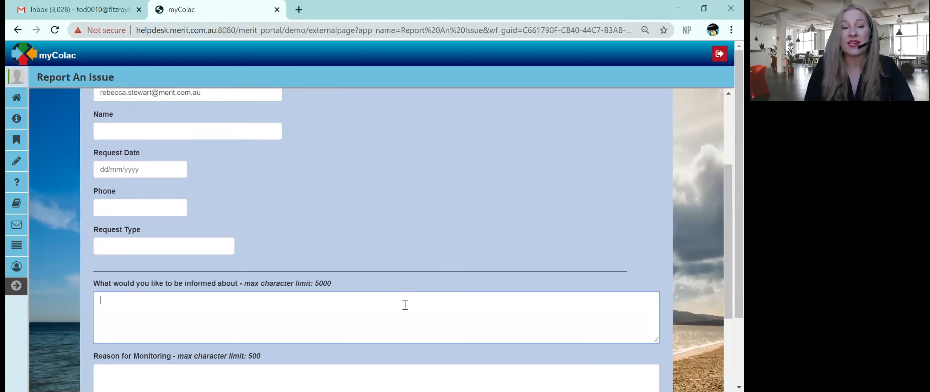
pyautogui.moveTo(726, 189); pyautogui.dragTo(726, 240)
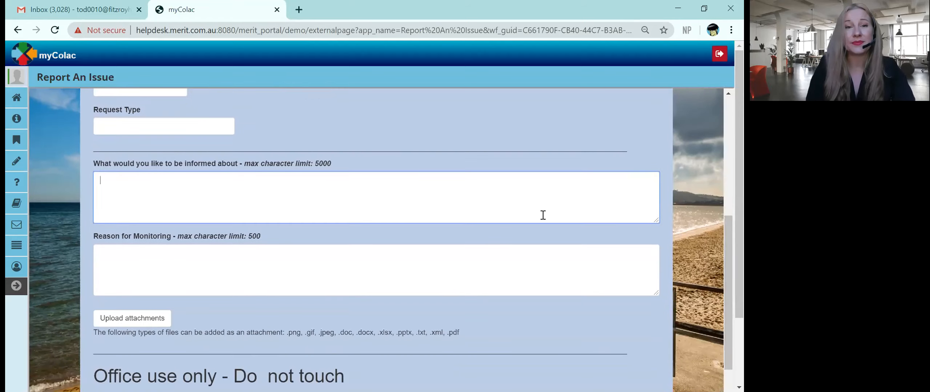
pyautogui.write('W')
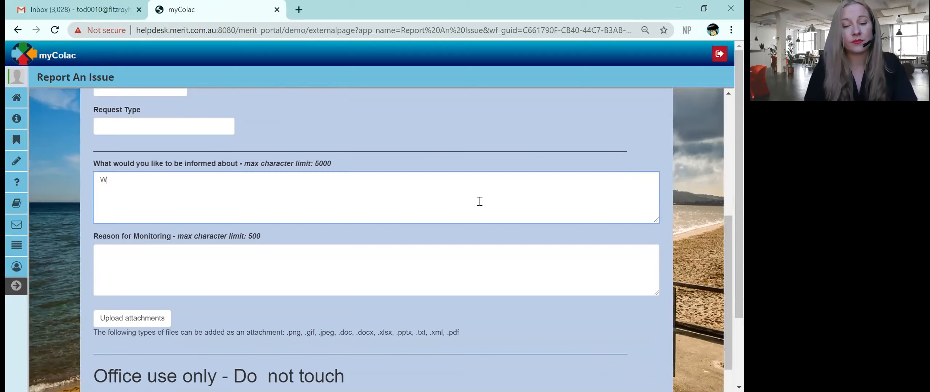
pyautogui.write('hen was it fixed')
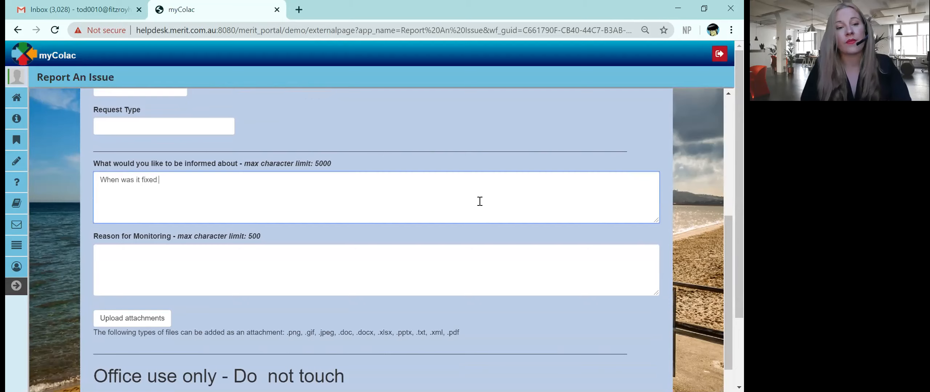
pyautogui.click(328, 259)
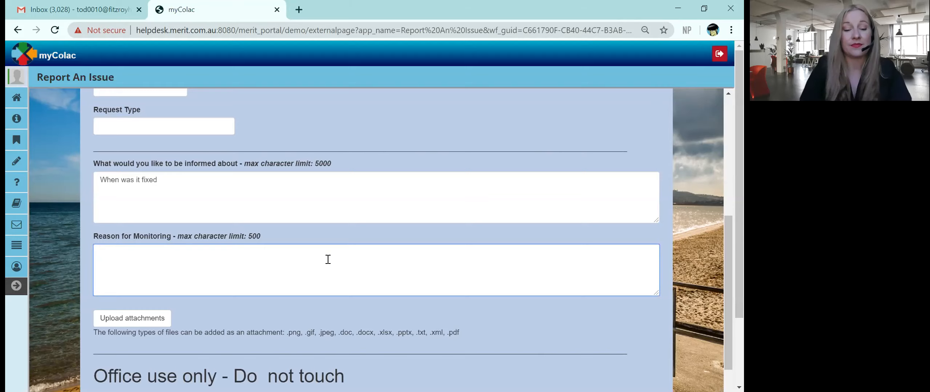
pyautogui.write('Com')
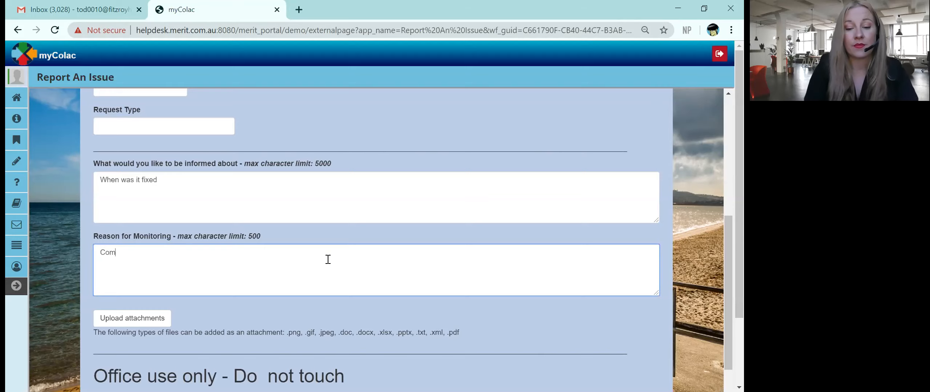
pyautogui.write('plaint received')
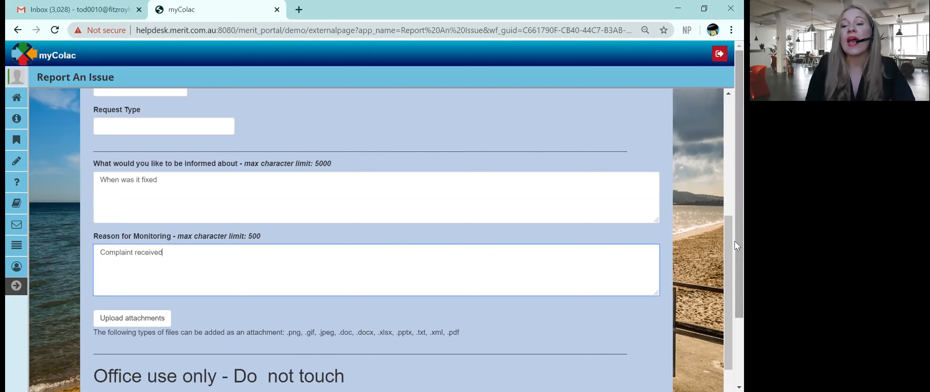
pyautogui.moveTo(729, 240); pyautogui.dragTo(728, 299)
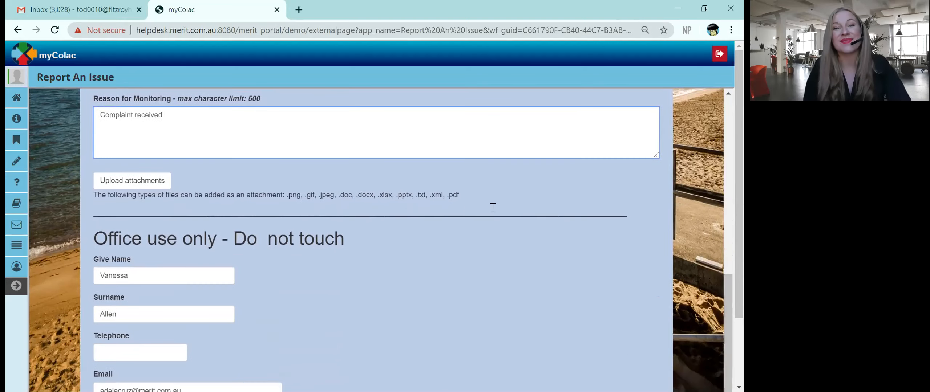
# Step: Upload Screenshot (1).png as an attachment with the description 'picture'
pyautogui.click(130, 182)
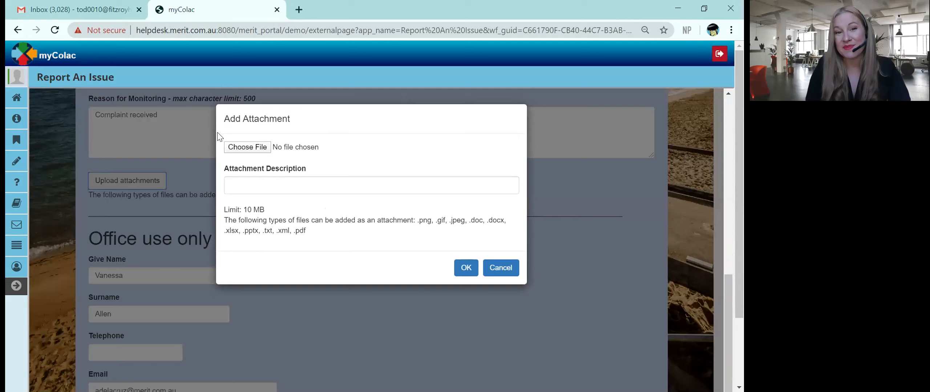
pyautogui.click(259, 149)
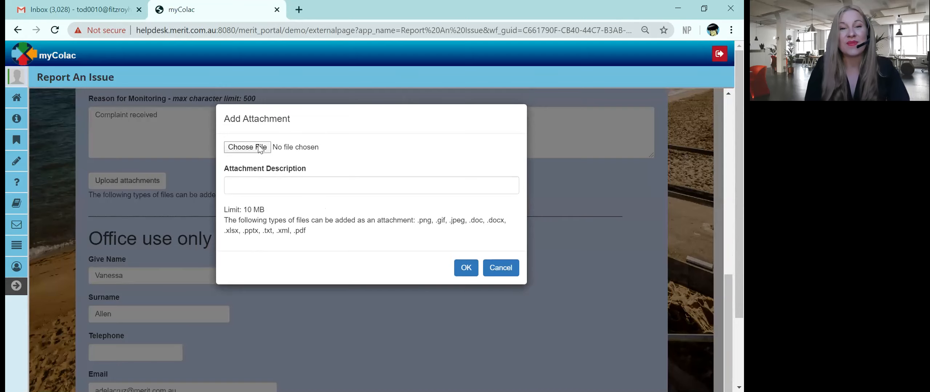
pyautogui.click(150, 92)
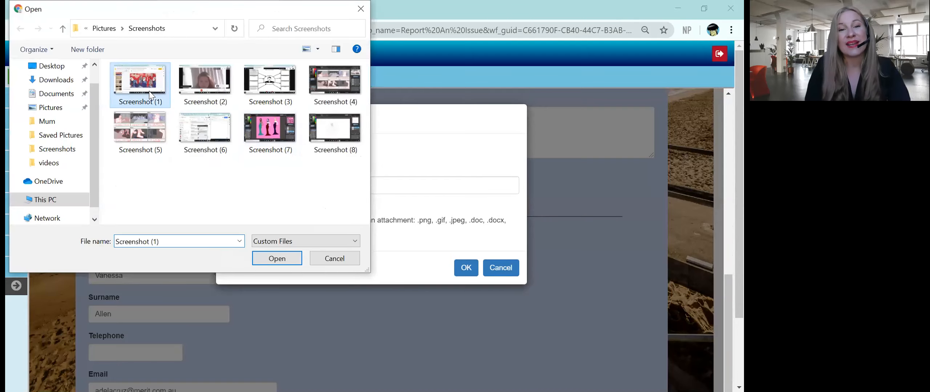
pyautogui.doubleClick(149, 92)
pyautogui.click(253, 186)
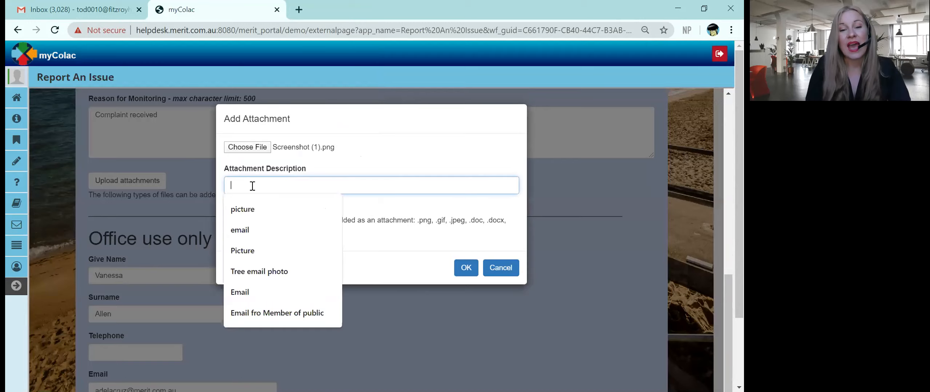
pyautogui.write('picture')
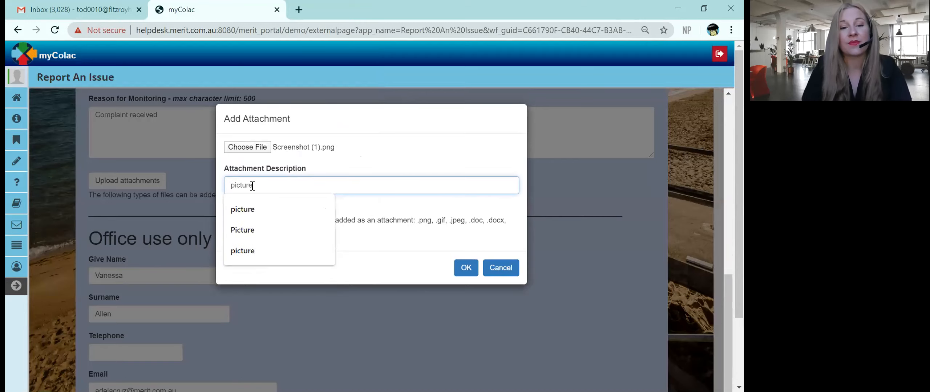
pyautogui.click(469, 270)
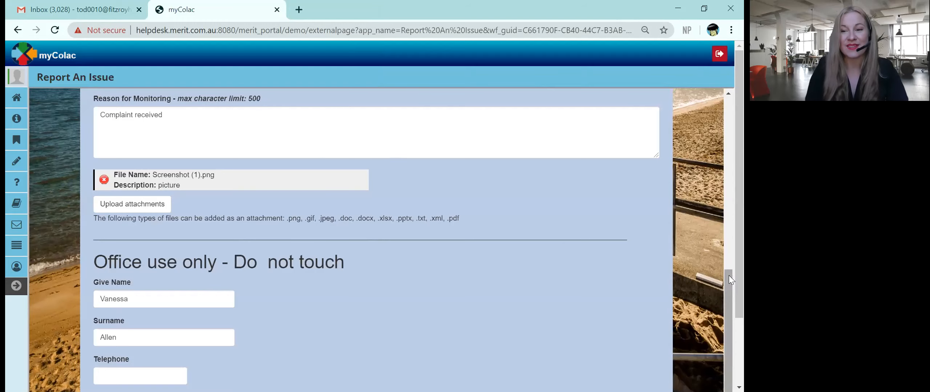
# Step: Submit the monitoring request and close the success message showing its reference number
pyautogui.moveTo(738, 271); pyautogui.dragTo(736, 349)
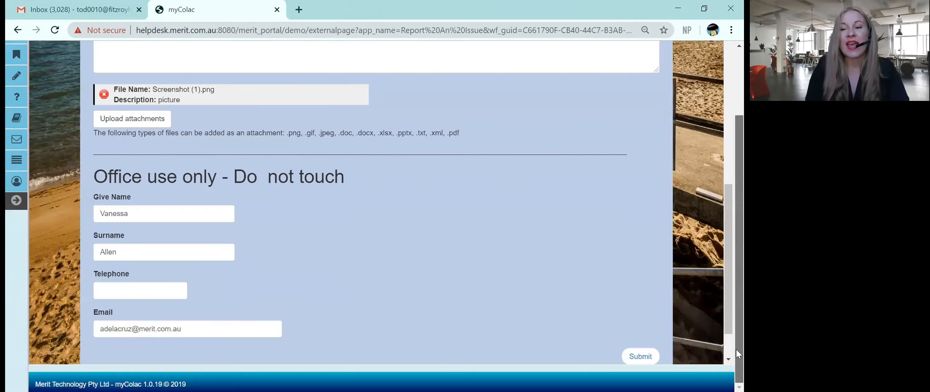
pyautogui.moveTo(725, 289); pyautogui.dragTo(726, 295)
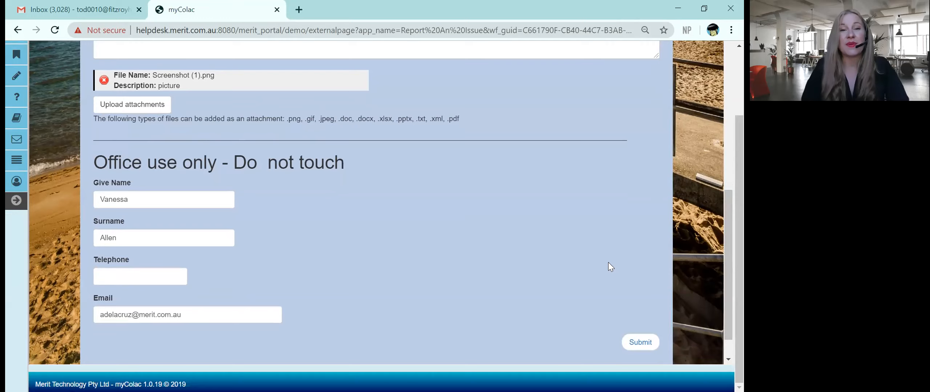
pyautogui.click(640, 344)
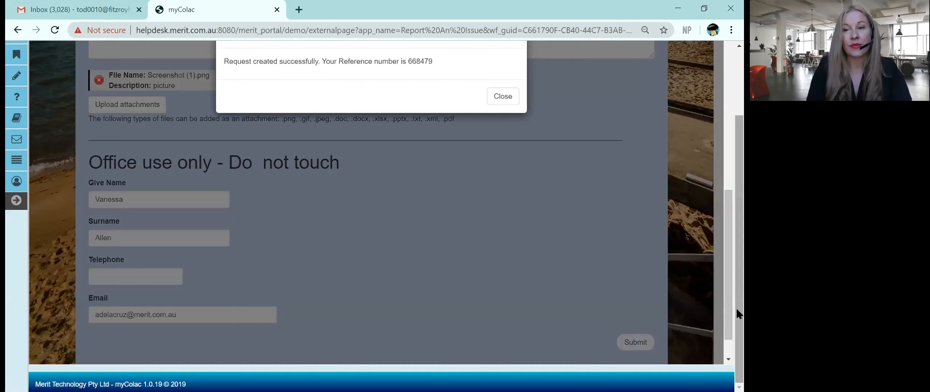
pyautogui.moveTo(736, 308); pyautogui.dragTo(740, 235)
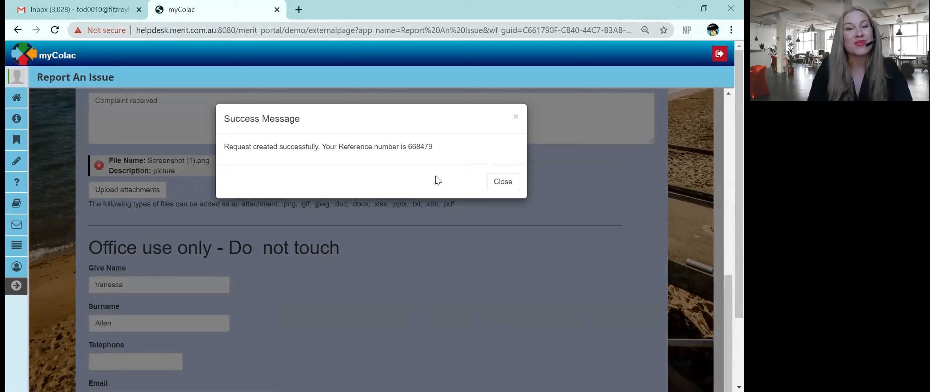
pyautogui.click(501, 188)
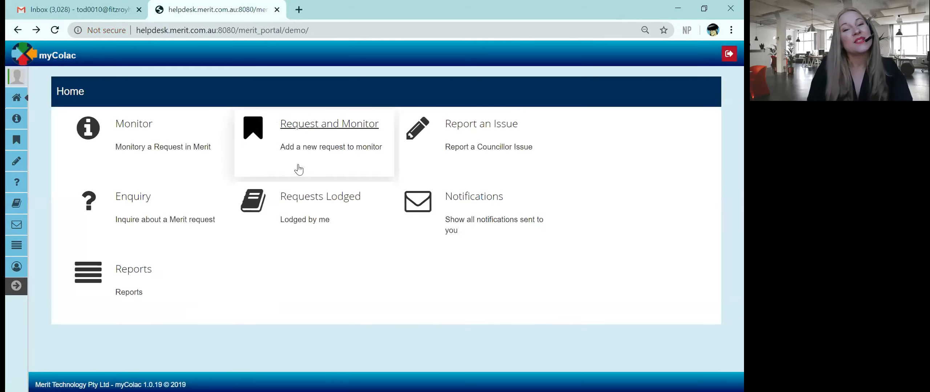
# Step: Start a new Report An Issue form and describe the issue as 'Fallen tree', correcting the typo
pyautogui.click(331, 134)
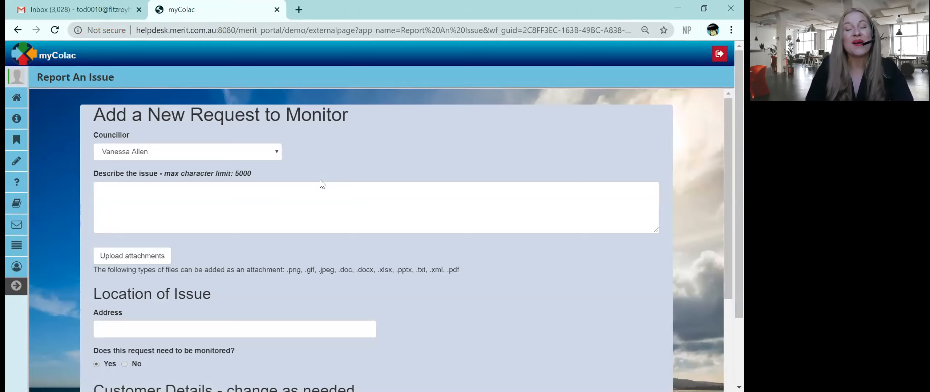
pyautogui.click(275, 195)
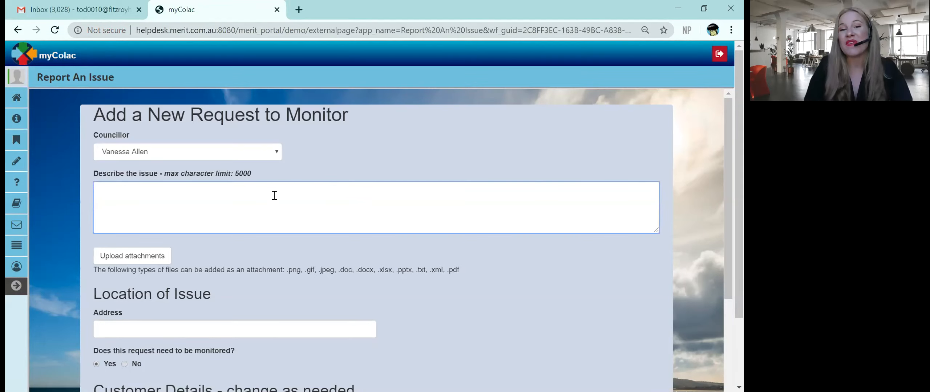
pyautogui.write('Fall')
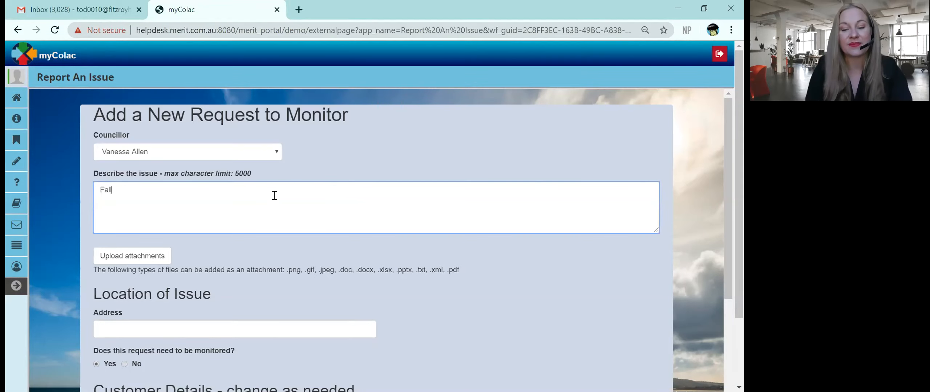
pyautogui.write('eb tree')
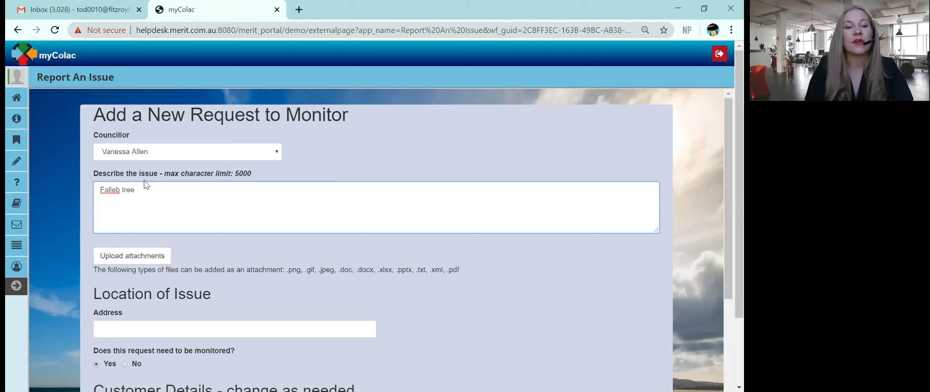
pyautogui.click(119, 190)
pyautogui.press('BackSpace')
pyautogui.write('n')
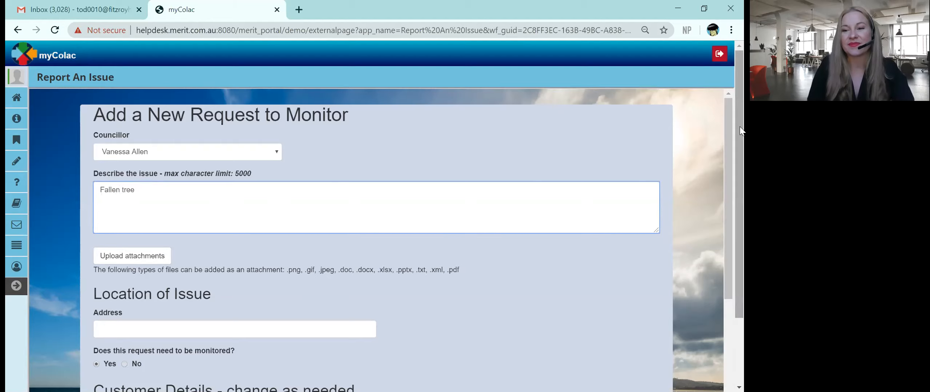
pyautogui.moveTo(726, 152); pyautogui.dragTo(728, 251)
# Step: Enter the issue's street address by choosing the matching address suggestion
pyautogui.click(164, 148)
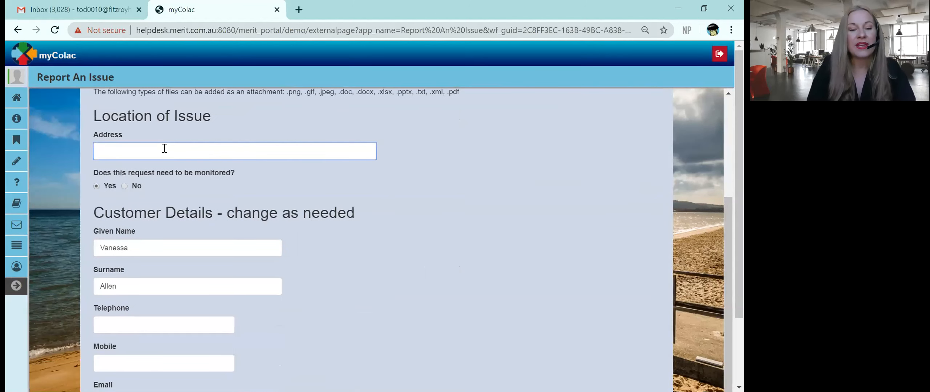
pyautogui.write('3 dr')
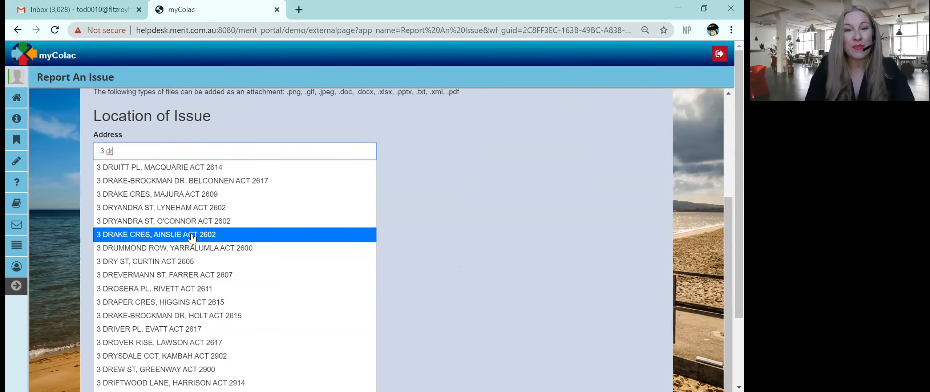
pyautogui.click(199, 198)
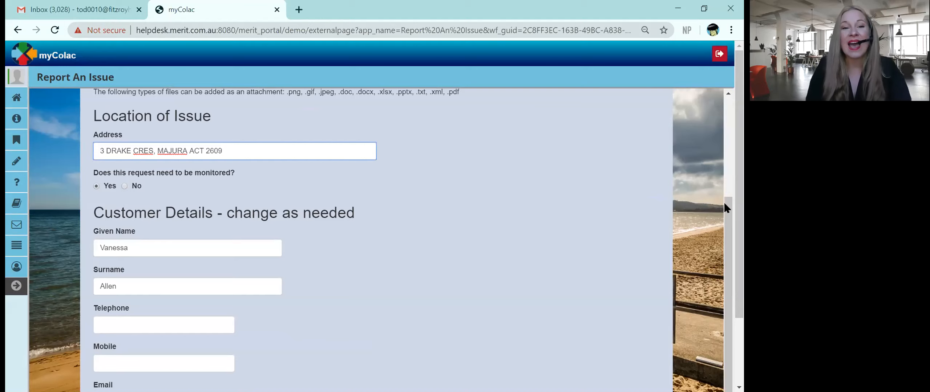
# Step: Submit the fallen-tree issue report and close the success message
pyautogui.scroll(-2, 725, 256)
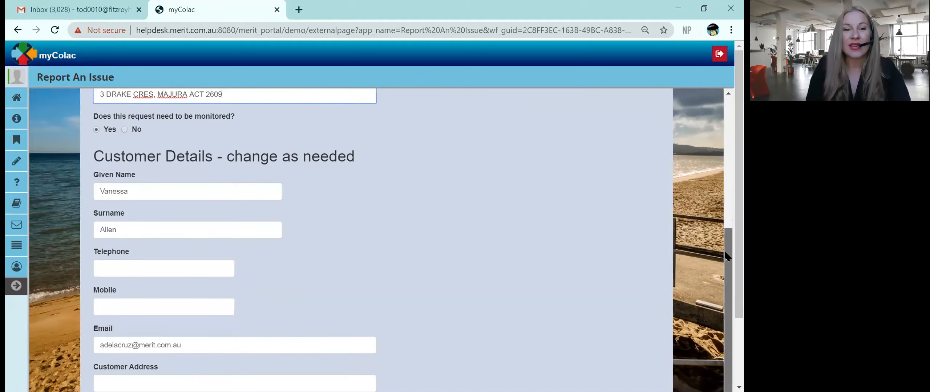
pyautogui.scroll(-1, 726, 255)
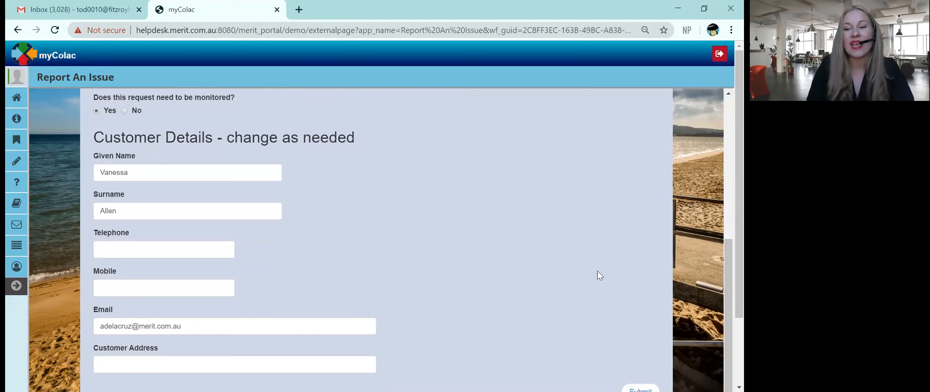
pyautogui.click(640, 389)
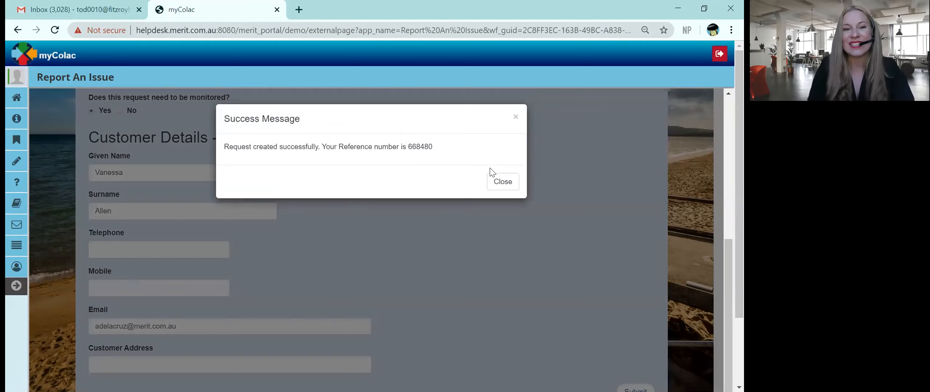
pyautogui.click(502, 181)
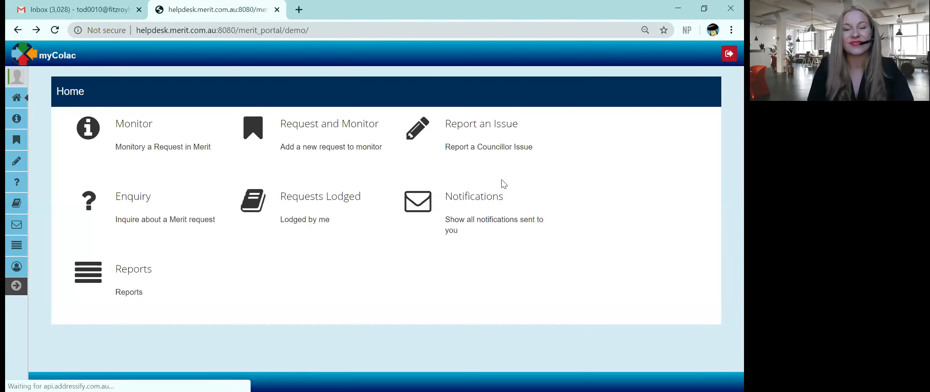
# Step: Start a new Report an Issue request describing a 'Fallen tree'
pyautogui.click(477, 135)
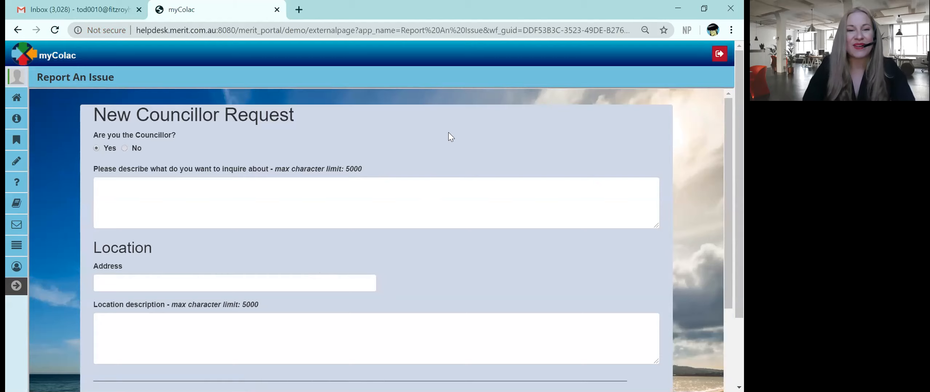
pyautogui.click(291, 193)
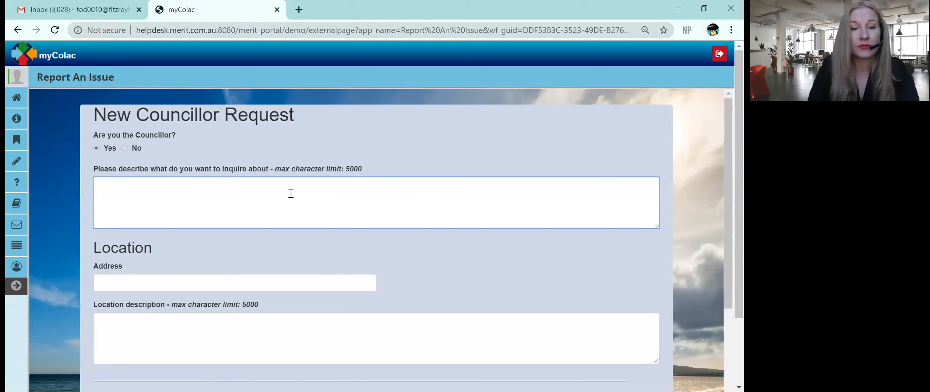
pyautogui.write('Fall')
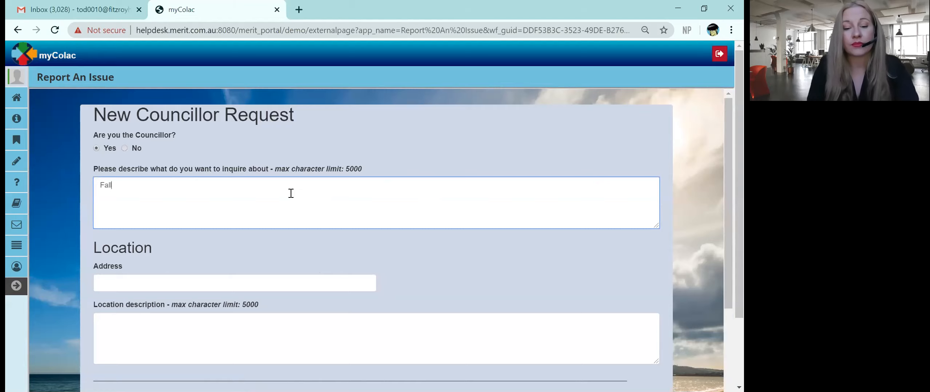
pyautogui.write('en tree')
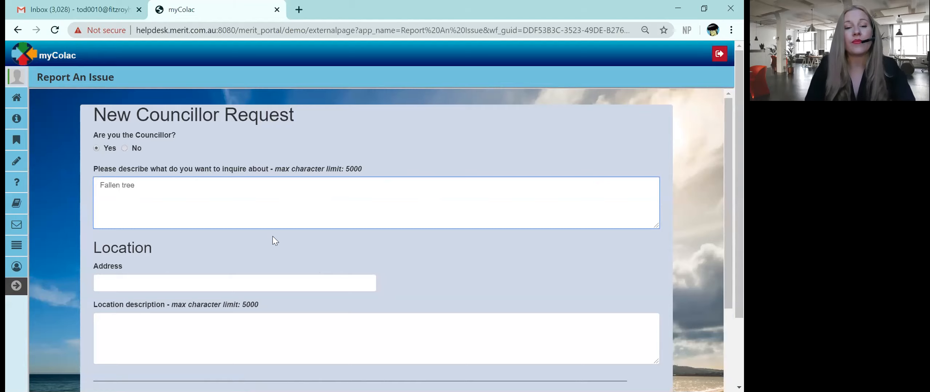
# Step: Pick the location address, describe it as 'Fallen tree behind fence', and submit the request
pyautogui.click(244, 282)
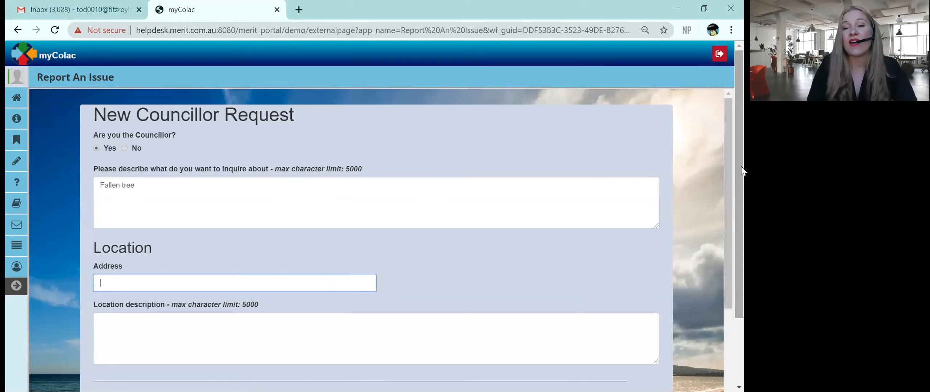
pyautogui.moveTo(736, 166); pyautogui.dragTo(739, 229)
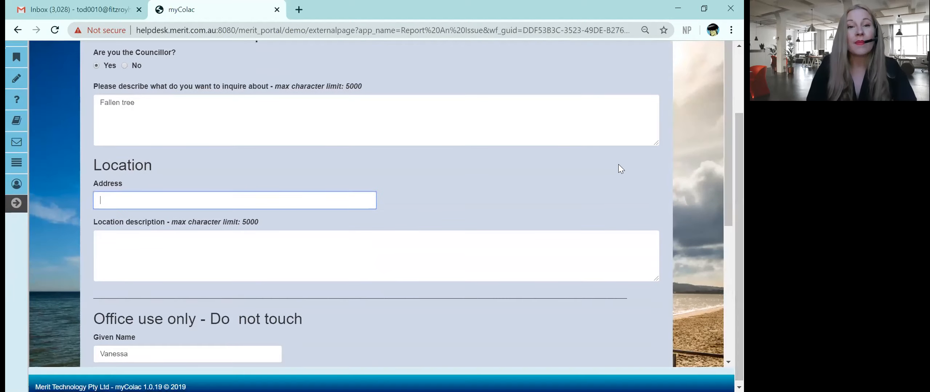
pyautogui.write('2 d')
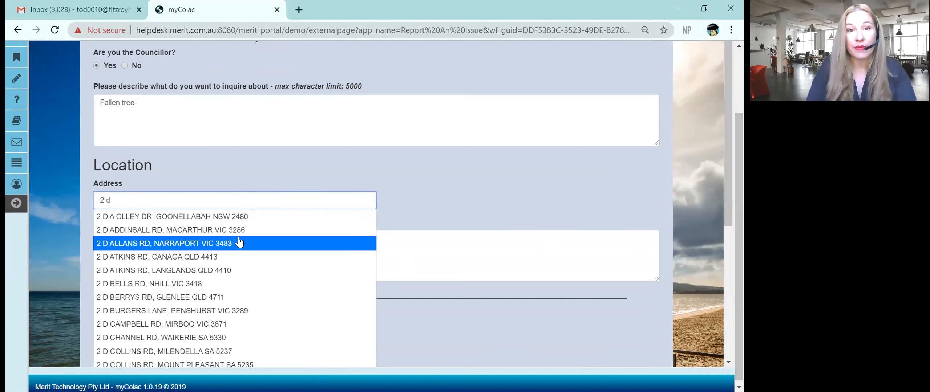
pyautogui.click(223, 246)
pyautogui.click(264, 249)
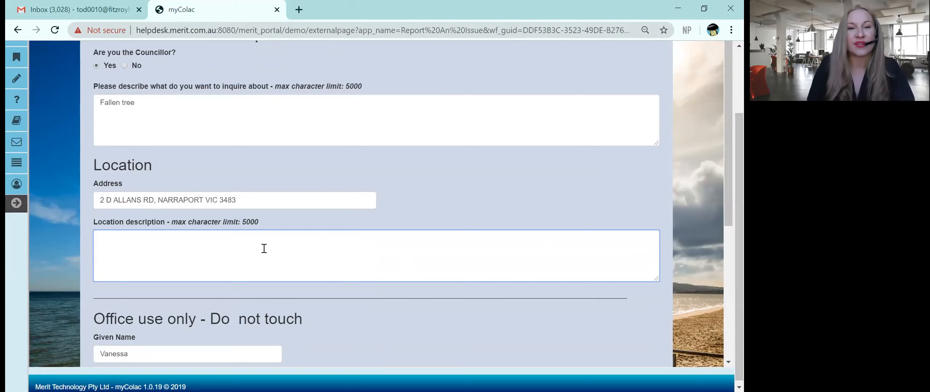
pyautogui.write('Falle')
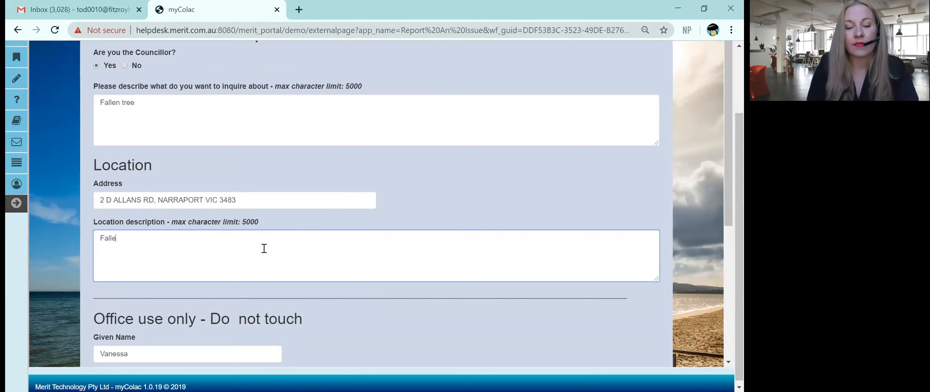
pyautogui.write('n tree behind fence')
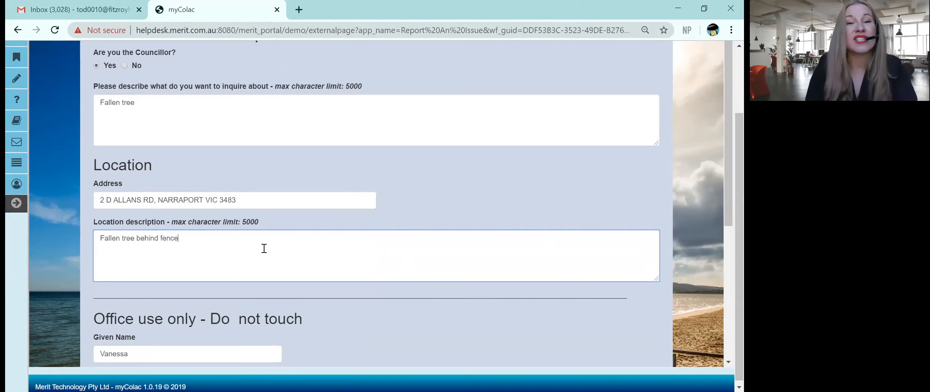
pyautogui.moveTo(723, 189); pyautogui.dragTo(734, 358)
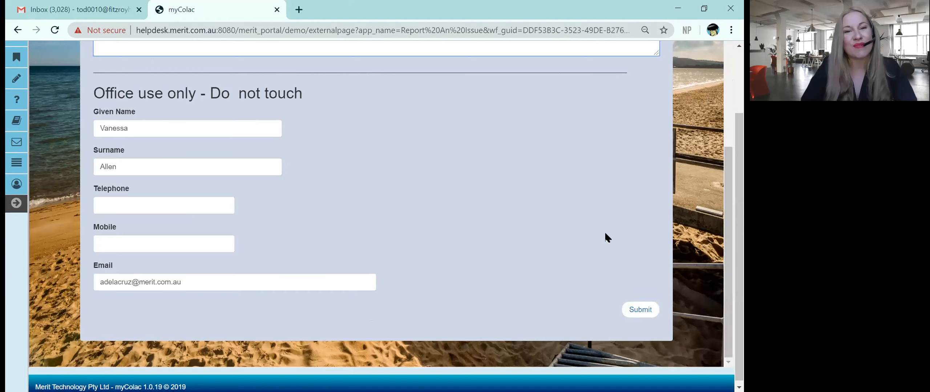
pyautogui.click(640, 310)
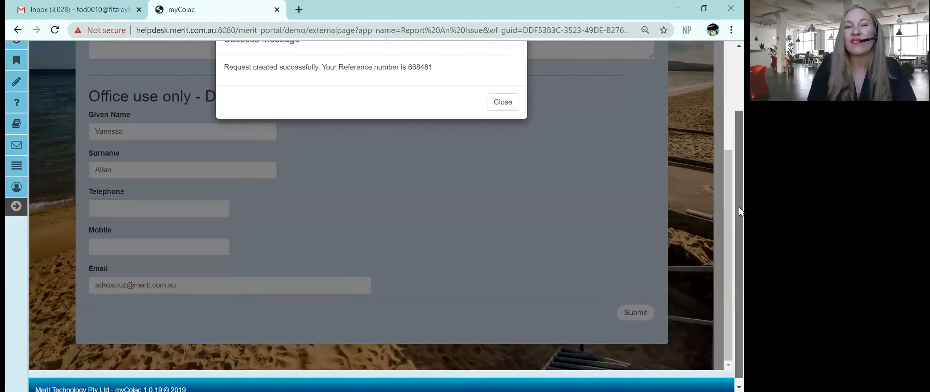
# Step: Close the success message and open the Enquiry form from the Home page
pyautogui.scroll(2, 739, 193)
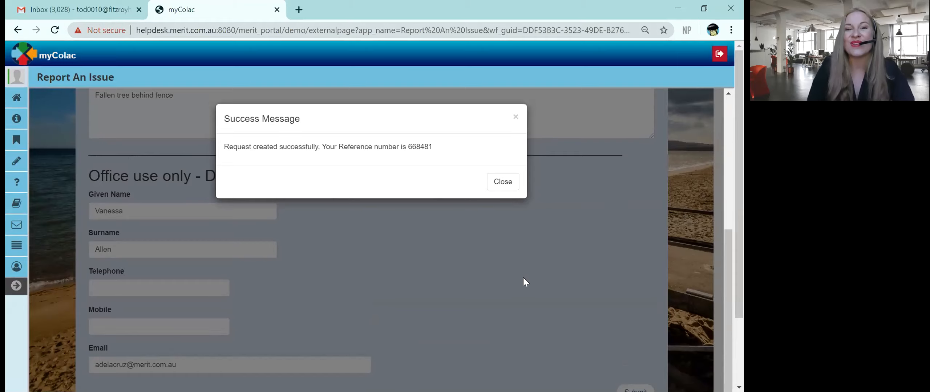
pyautogui.click(503, 182)
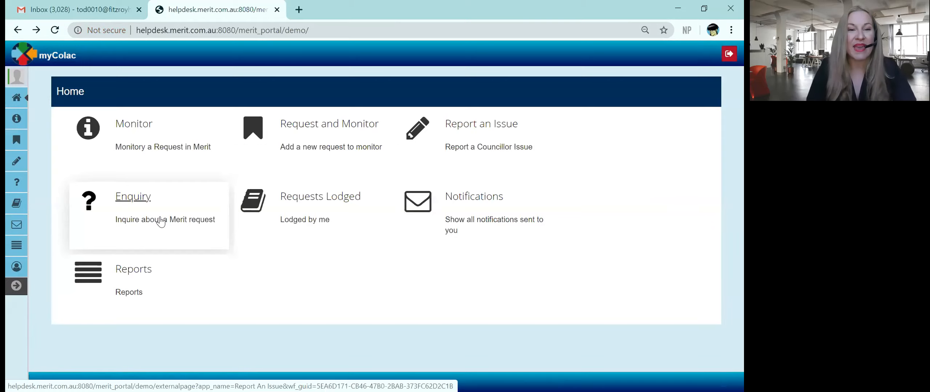
pyautogui.click(161, 221)
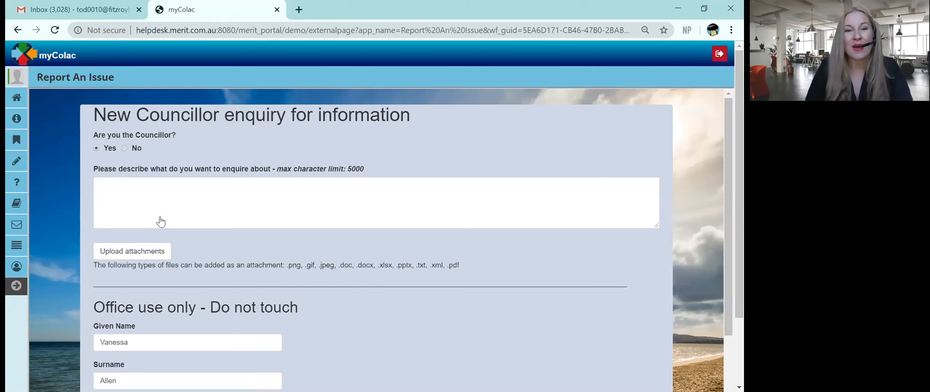
# Step: Enter 'Last week meeting minutes' as the enquiry description, fixing the 'meetinf' typo, and submit it
pyautogui.click(211, 207)
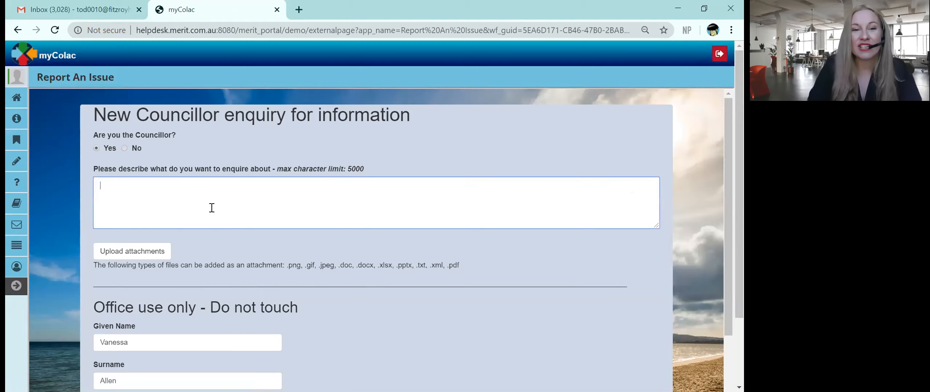
pyautogui.write('Last ')
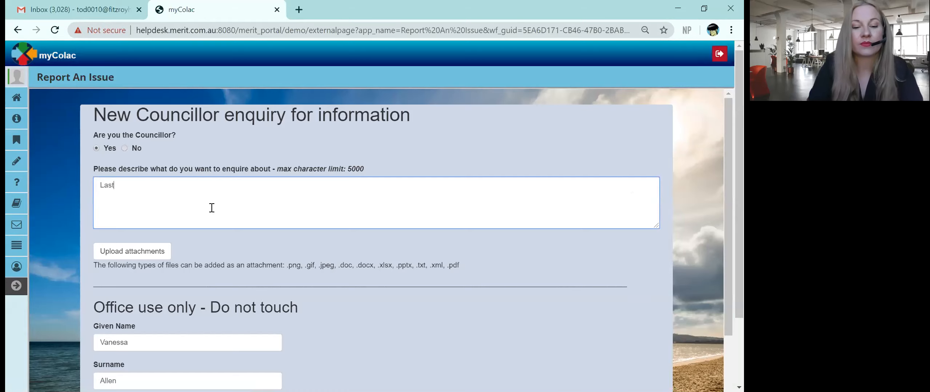
pyautogui.write('week me')
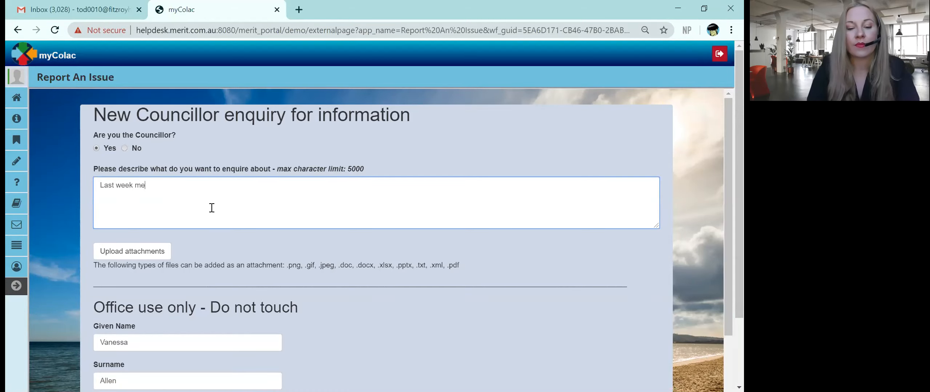
pyautogui.write('etinf minu')
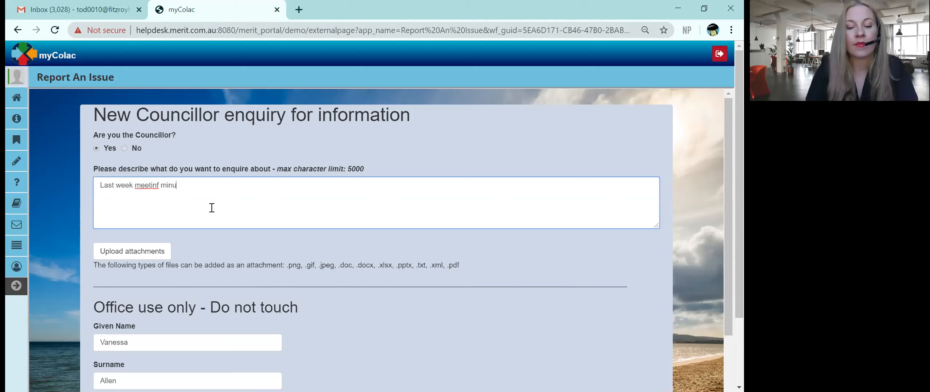
pyautogui.write('tes')
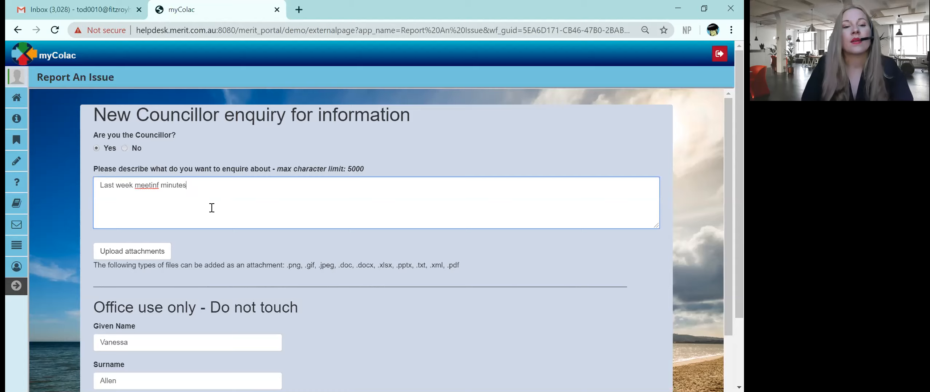
pyautogui.click(159, 186)
pyautogui.press('BackSpace')
pyautogui.write('g')
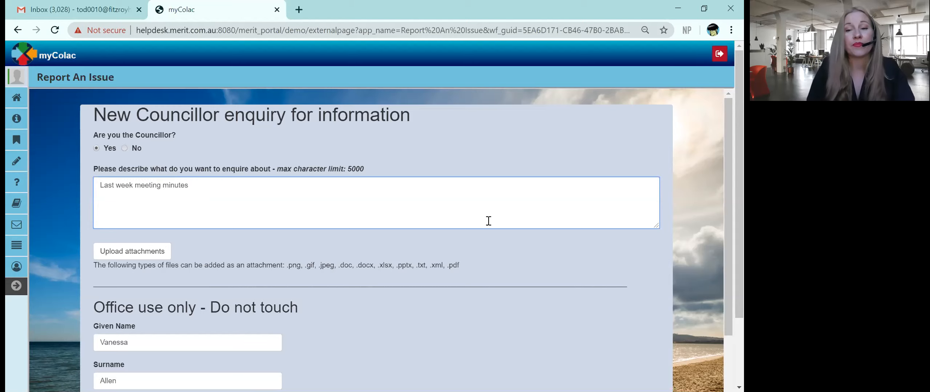
pyautogui.scroll(-2, 729, 229)
pyautogui.scroll(-5, 731, 243)
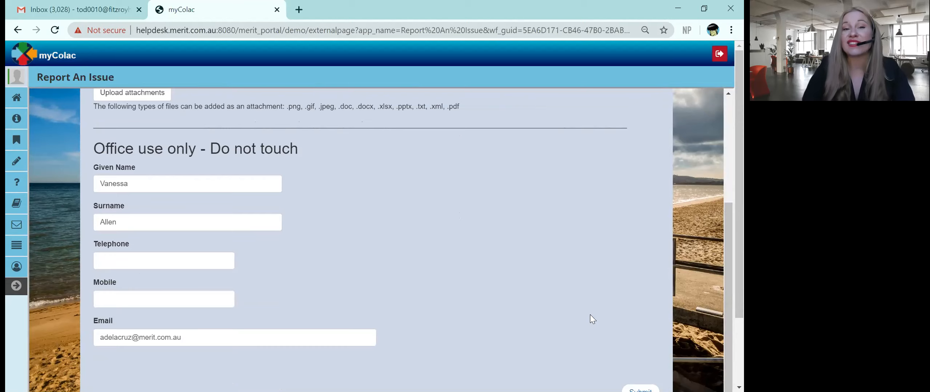
pyautogui.click(640, 390)
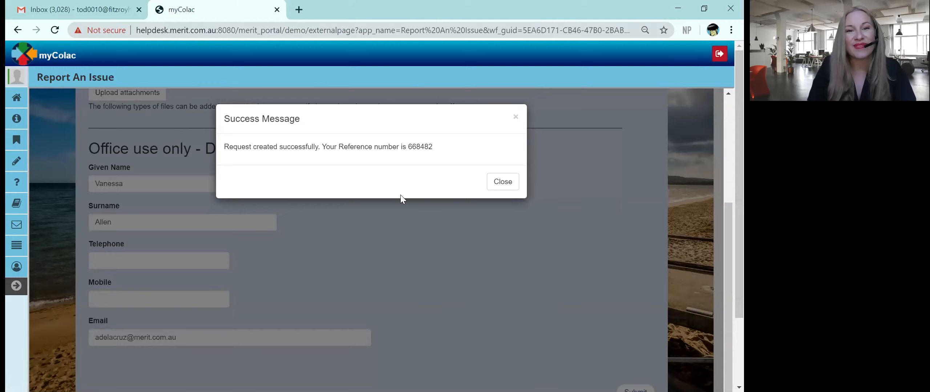
# Step: Dismiss the success message and open the Requests Lodged list from the Home page
pyautogui.click(504, 189)
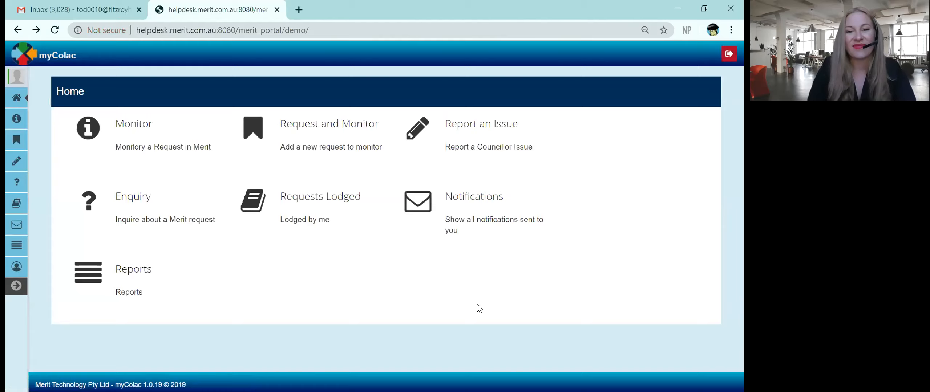
pyautogui.click(331, 198)
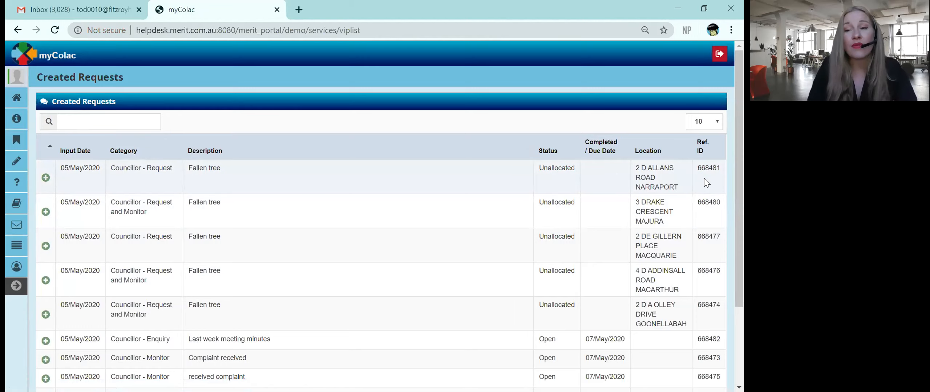
# Step: Expand the Last week meeting minutes enquiry row and start a new comment on it
pyautogui.moveTo(738, 166); pyautogui.dragTo(742, 258)
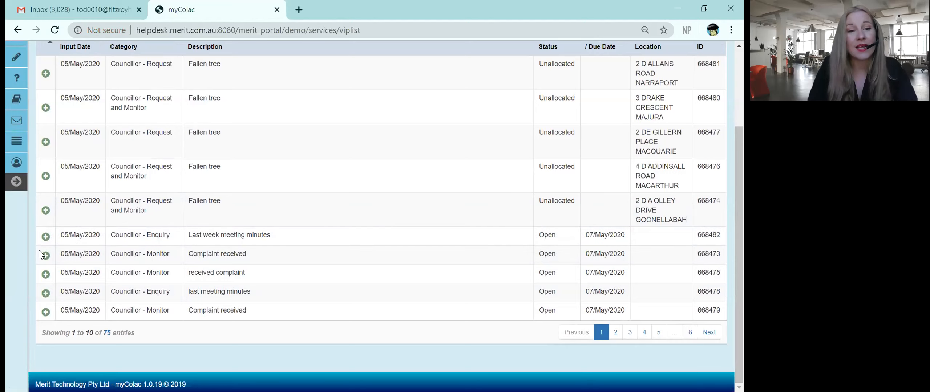
pyautogui.click(53, 239)
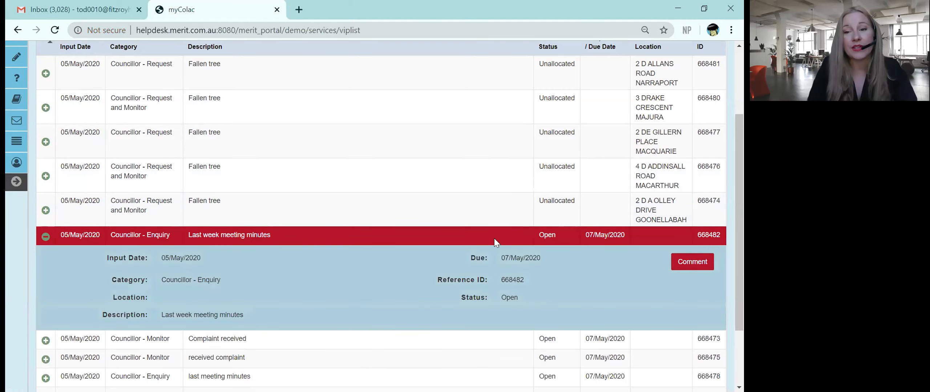
pyautogui.moveTo(737, 250); pyautogui.dragTo(739, 271)
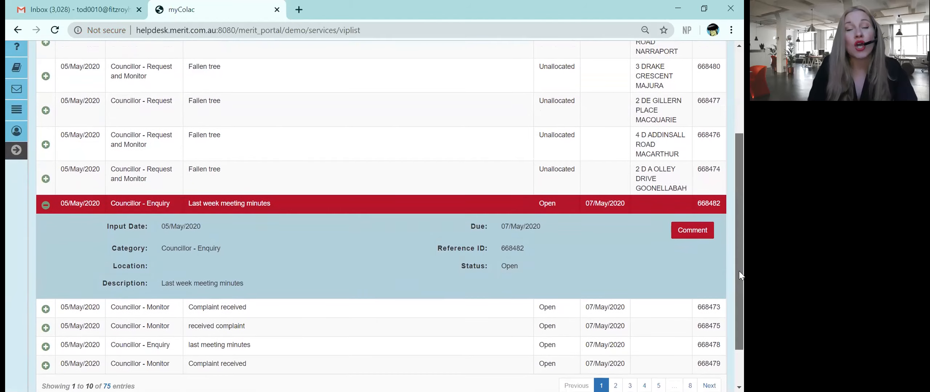
pyautogui.click(690, 232)
# Step: Submit the comment 'Test' with Screenshot (1).png attached and described as 'screen'
pyautogui.click(294, 155)
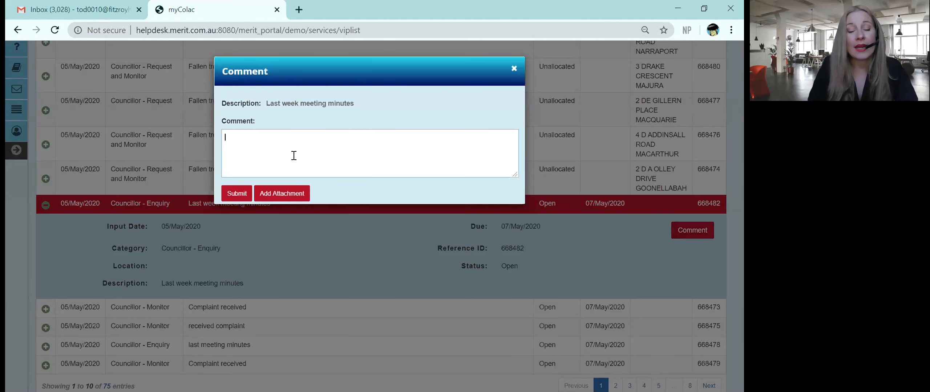
pyautogui.write('Test')
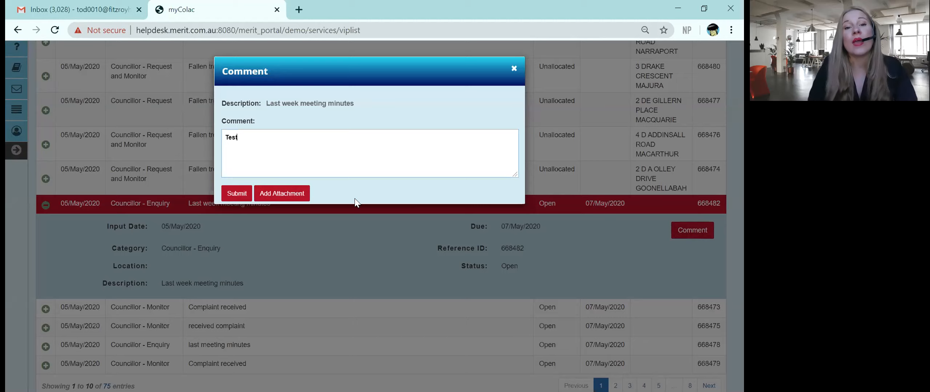
pyautogui.click(277, 191)
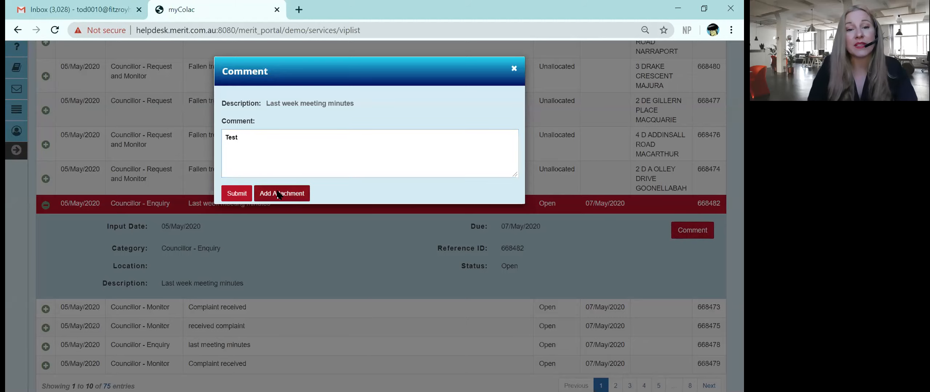
pyautogui.click(145, 114)
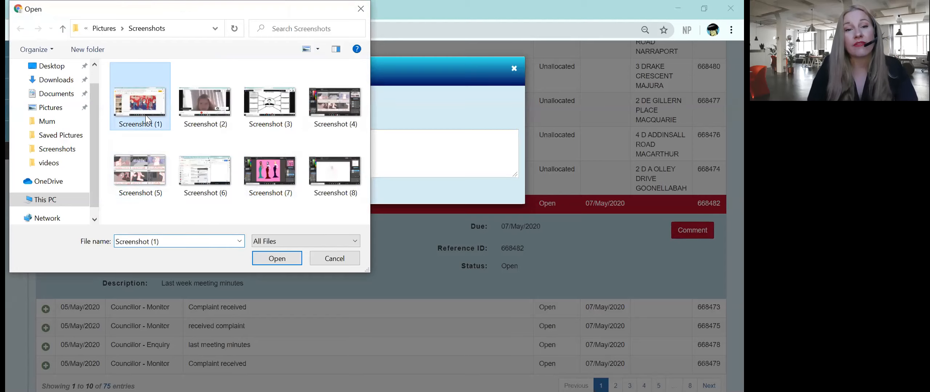
pyautogui.doubleClick(146, 114)
pyautogui.click(375, 208)
pyautogui.write('screen')
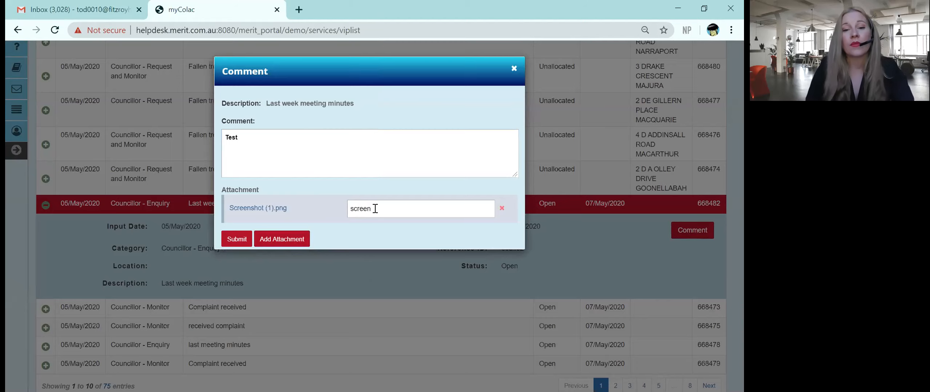
pyautogui.click(234, 240)
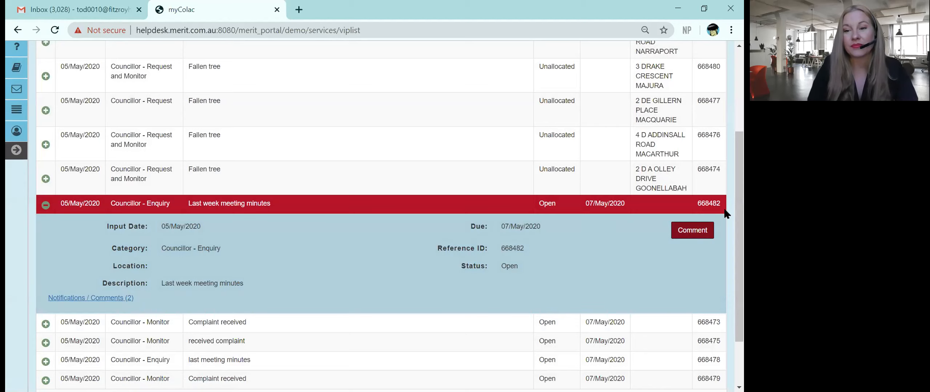
# Step: Open Notifications, view the 1:24 PM monitoring and 1:18 PM enquiry notifications, then return Home
pyautogui.click(22, 31)
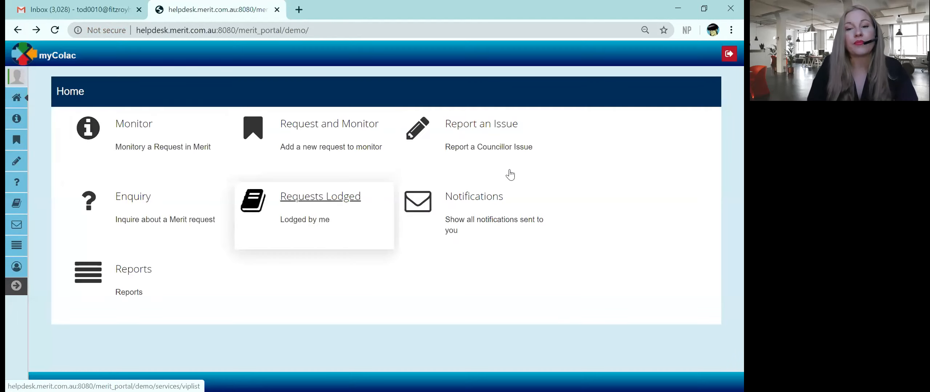
pyautogui.click(498, 207)
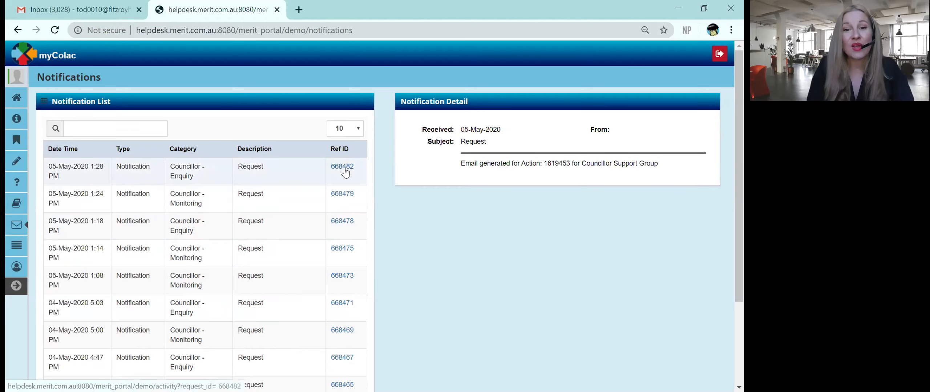
pyautogui.click(304, 196)
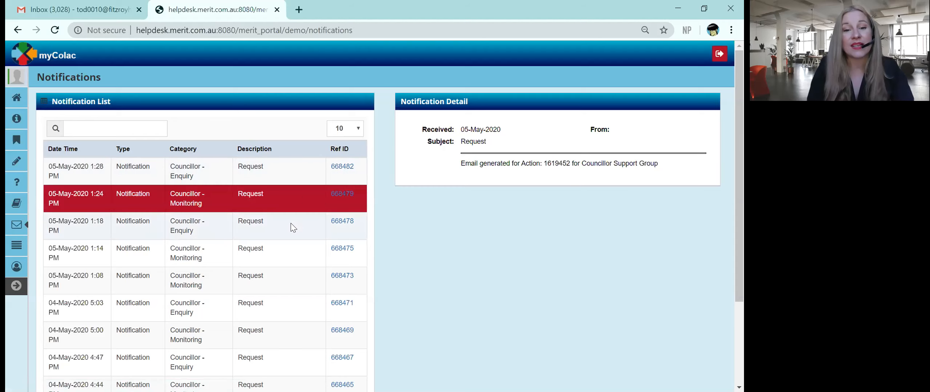
pyautogui.click(290, 223)
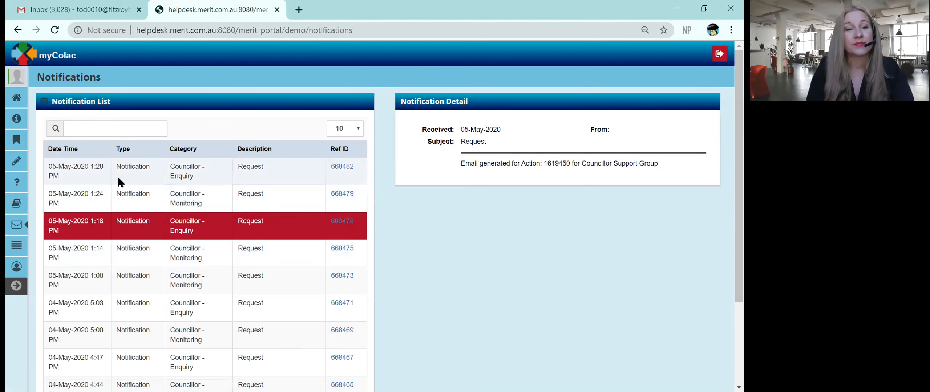
pyautogui.click(16, 98)
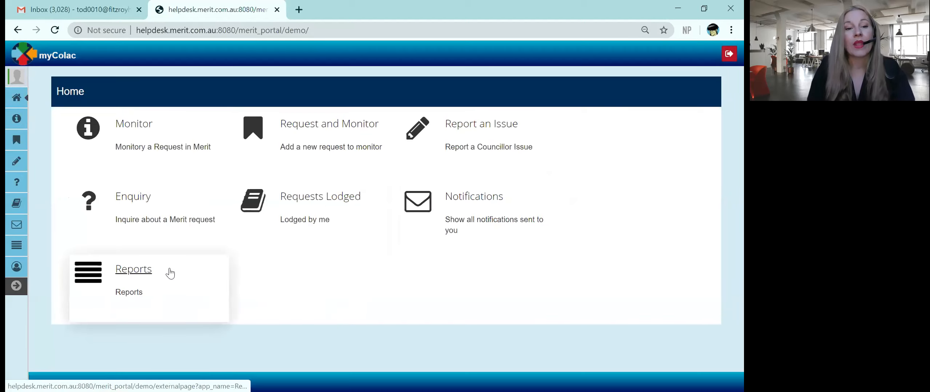
pyautogui.click(147, 274)
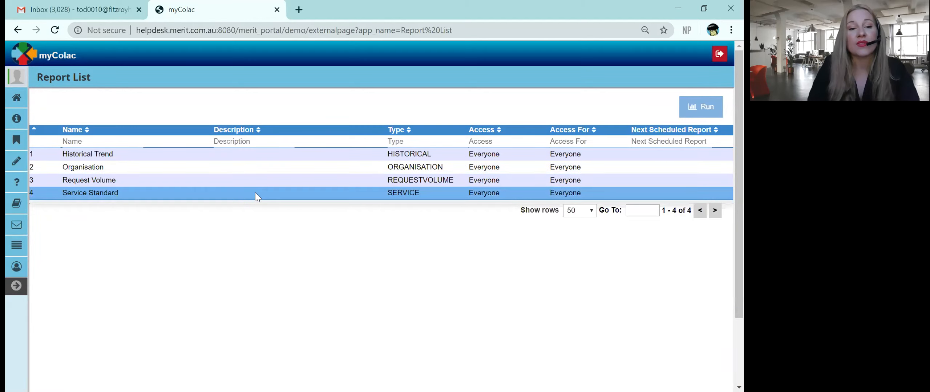
pyautogui.click(240, 156)
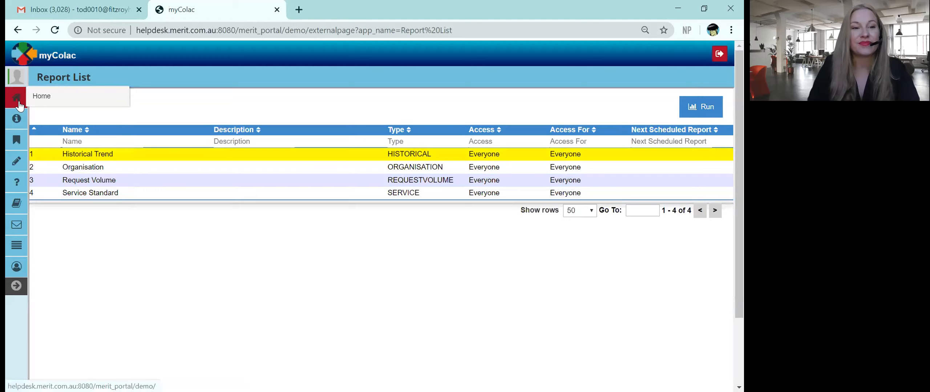
pyautogui.click(56, 101)
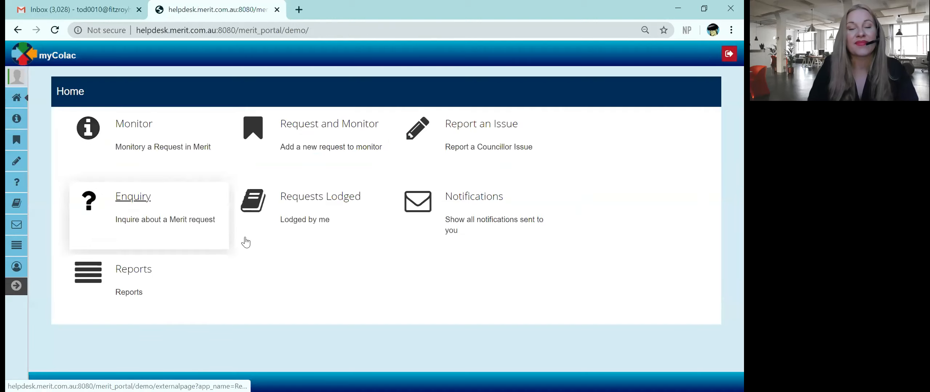